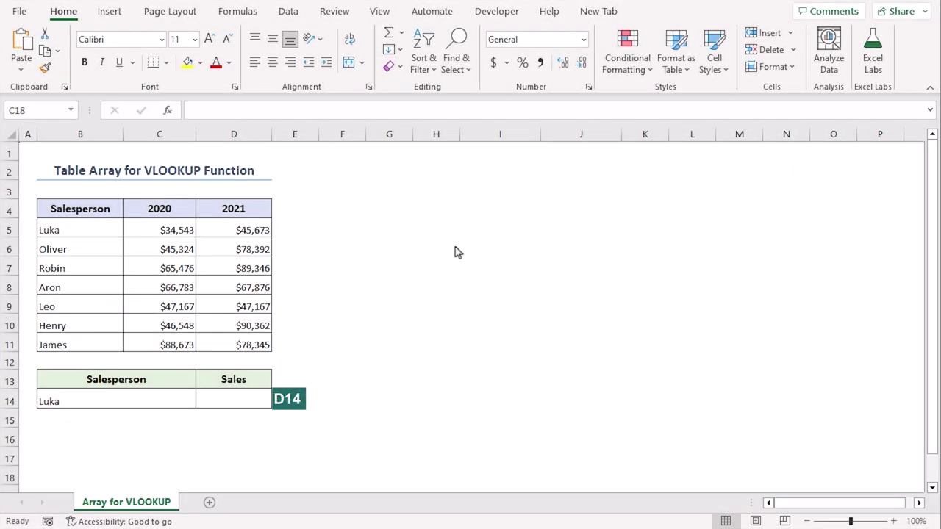
# Enter =VLOOKUP(B14,B5:D11,2,0) in D14 to return Luka's sales of $34,543.
pyautogui.click(236, 402)
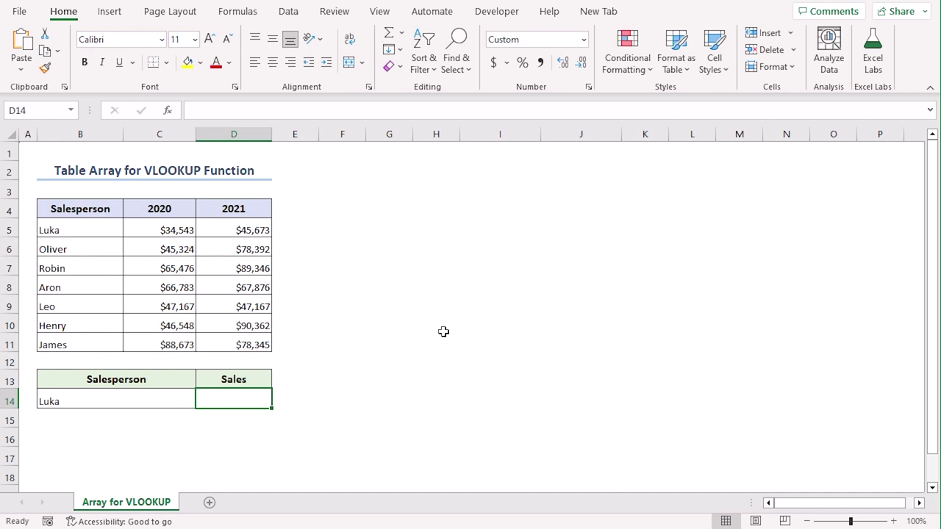
pyautogui.write('=vlooku')
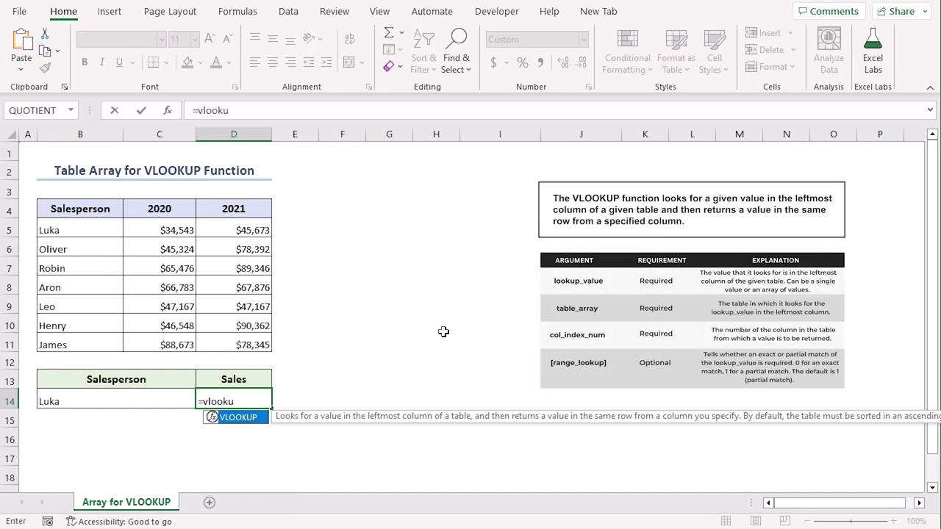
pyautogui.write('p')
pyautogui.press('Tab')
pyautogui.click(83, 397)
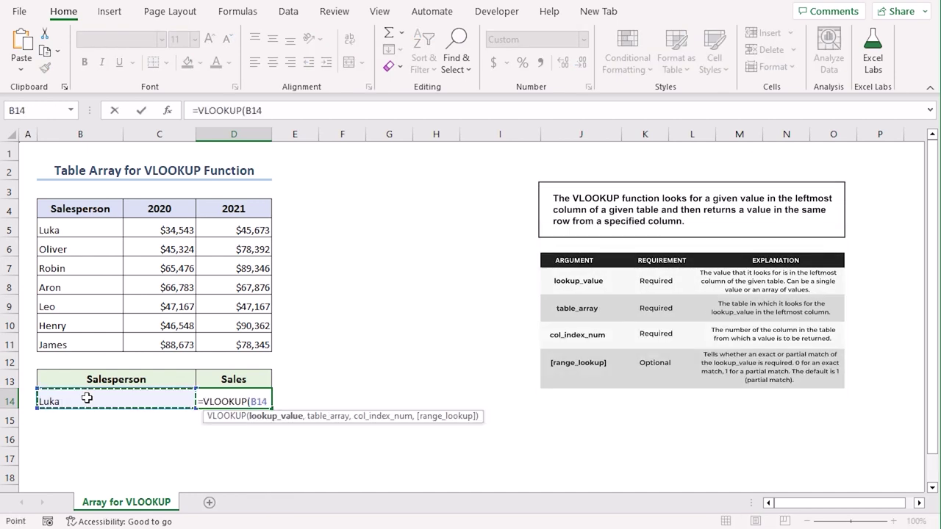
pyautogui.write(',')
pyautogui.moveTo(81, 229); pyautogui.dragTo(252, 338)
pyautogui.write(',2,0)')
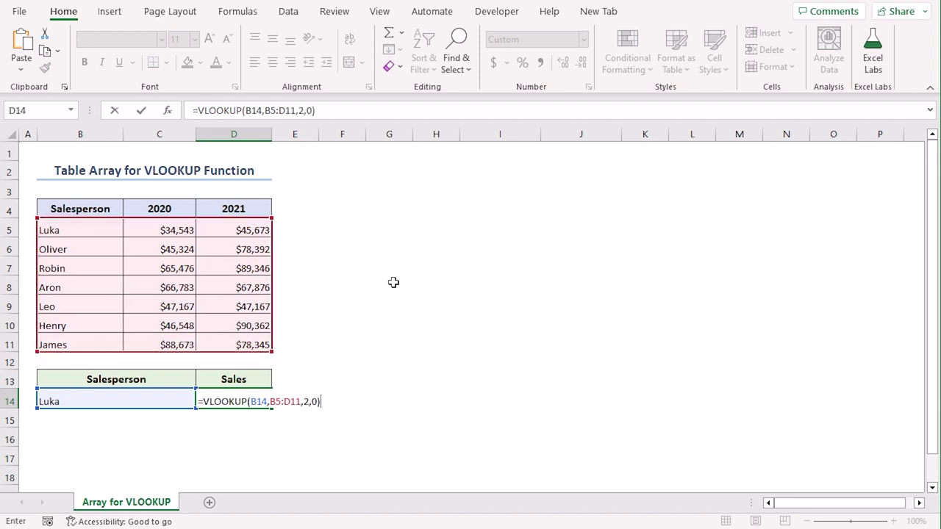
pyautogui.press('Return')
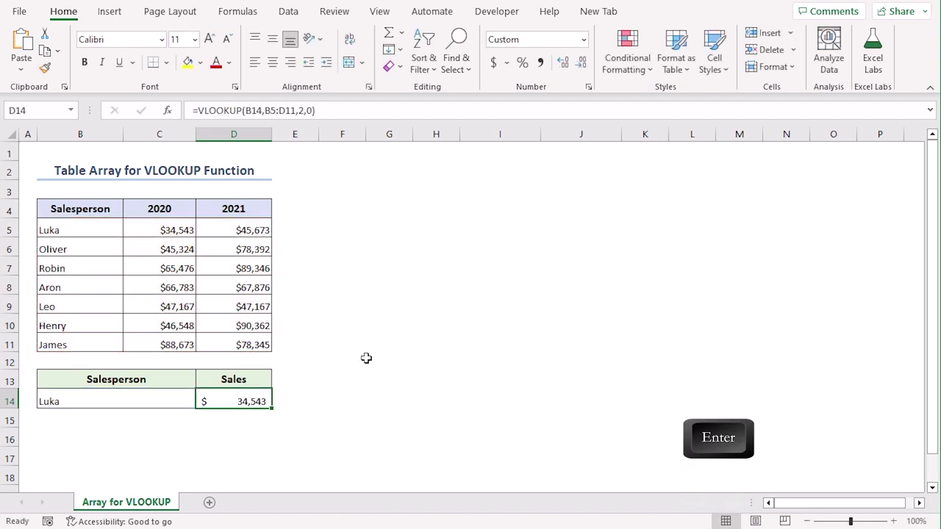
pyautogui.click(365, 111)
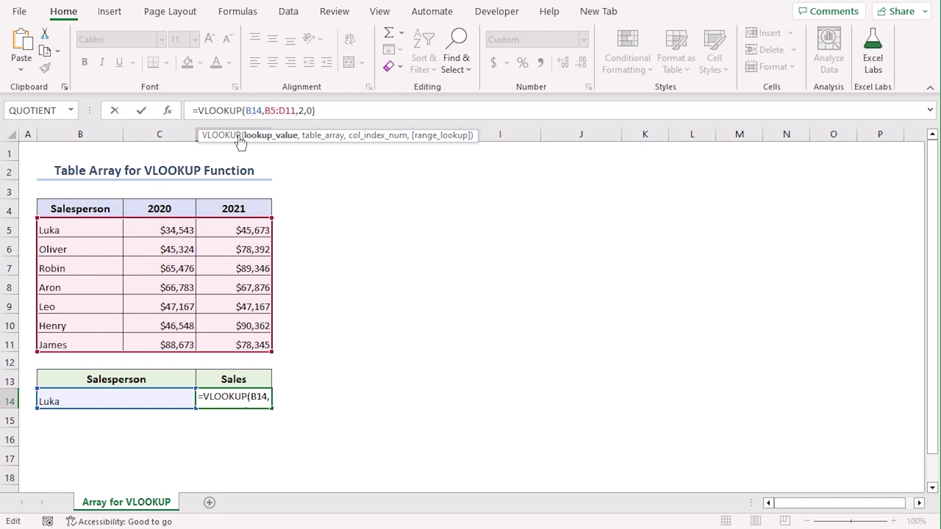
pyautogui.press('Return')
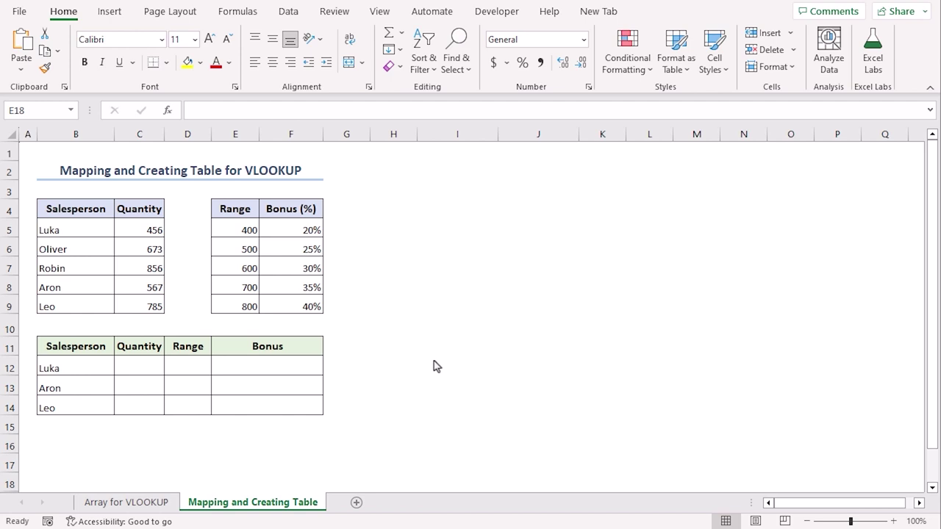
# Name range B4:C9 Table_1 and range E4:F9 Table_2.
pyautogui.moveTo(70, 208); pyautogui.dragTo(138, 303)
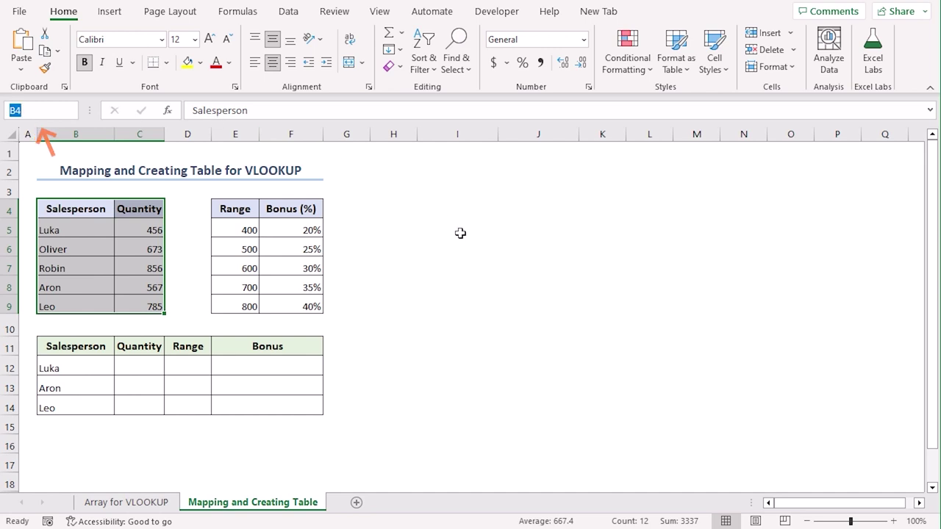
pyautogui.write('Table_1')
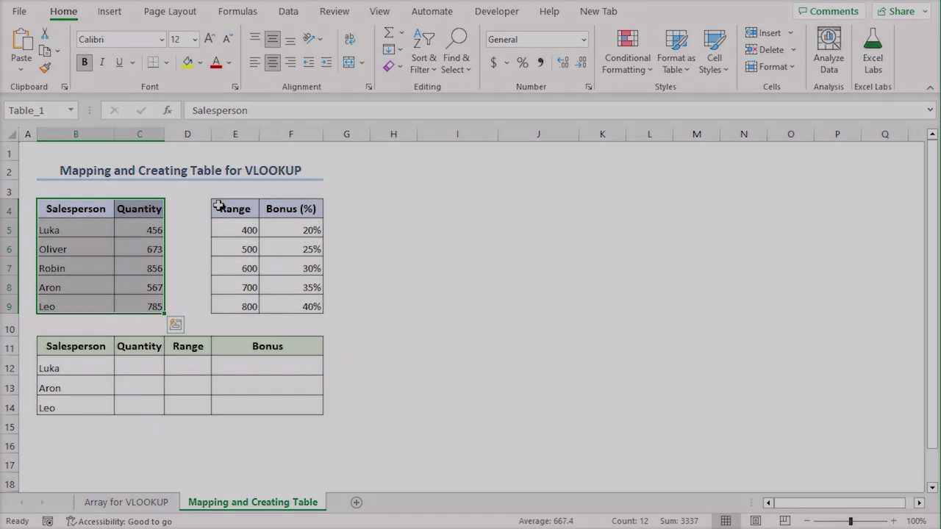
pyautogui.moveTo(221, 205); pyautogui.dragTo(294, 303)
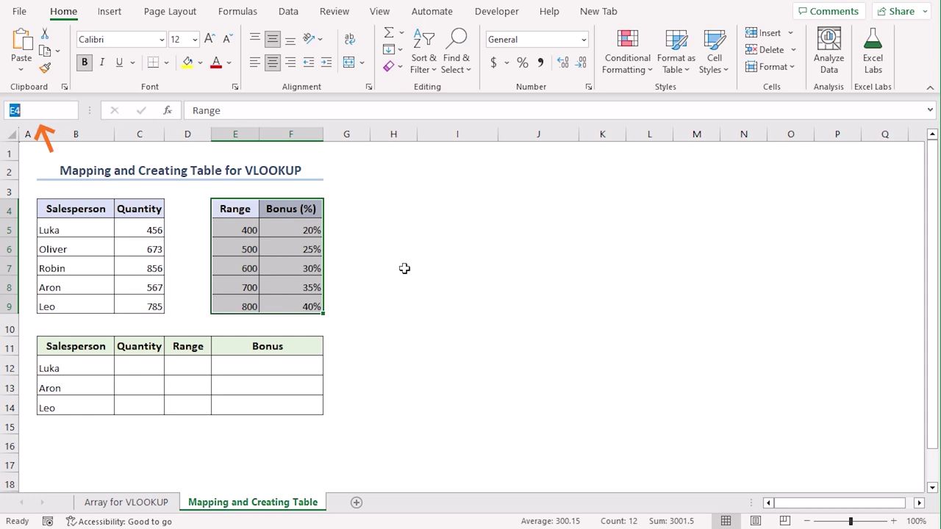
pyautogui.write('Tabl')
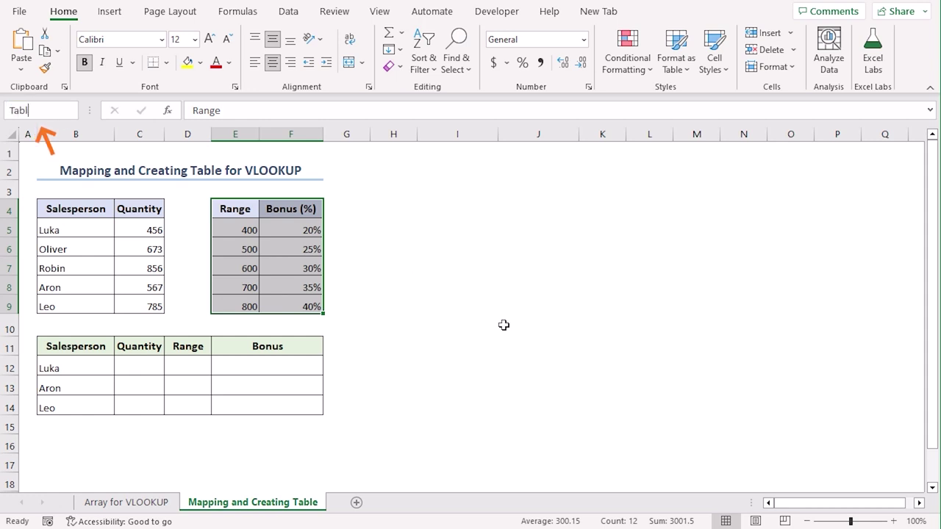
pyautogui.write('e_2')
pyautogui.press('Return')
pyautogui.click(504, 325)
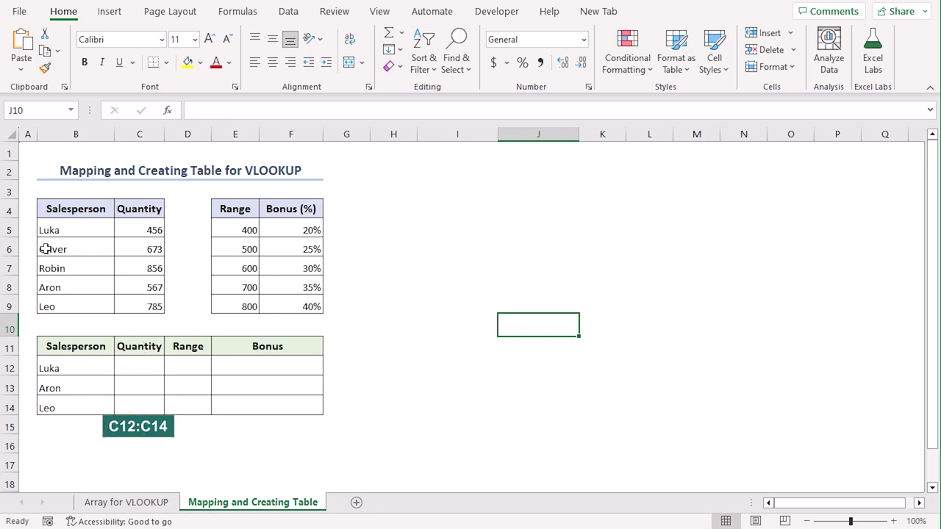
# Enter =VLOOKUP(B12,Table_1,2,0) in C12 so Luka's quantity shows 456.
pyautogui.click(149, 364)
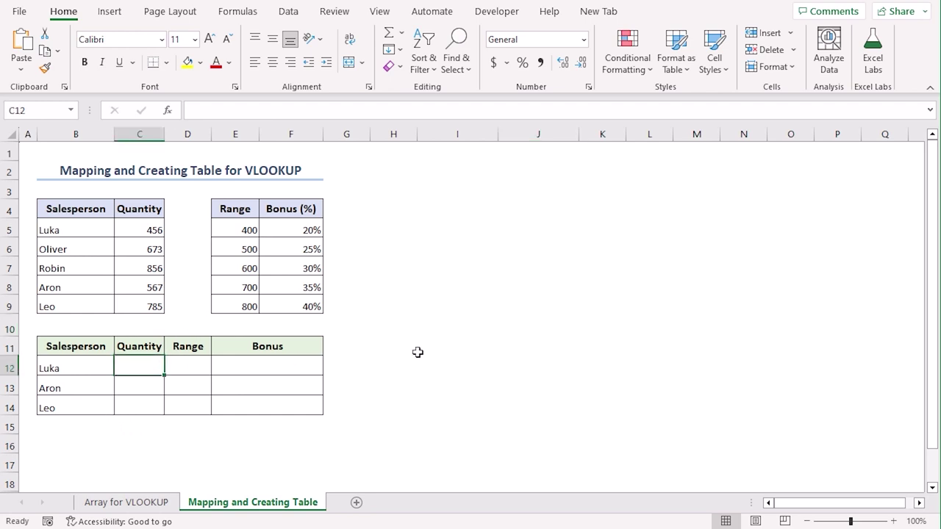
pyautogui.write('=vlook')
pyautogui.press('Tab')
pyautogui.click(62, 363)
pyautogui.write(',Tabl')
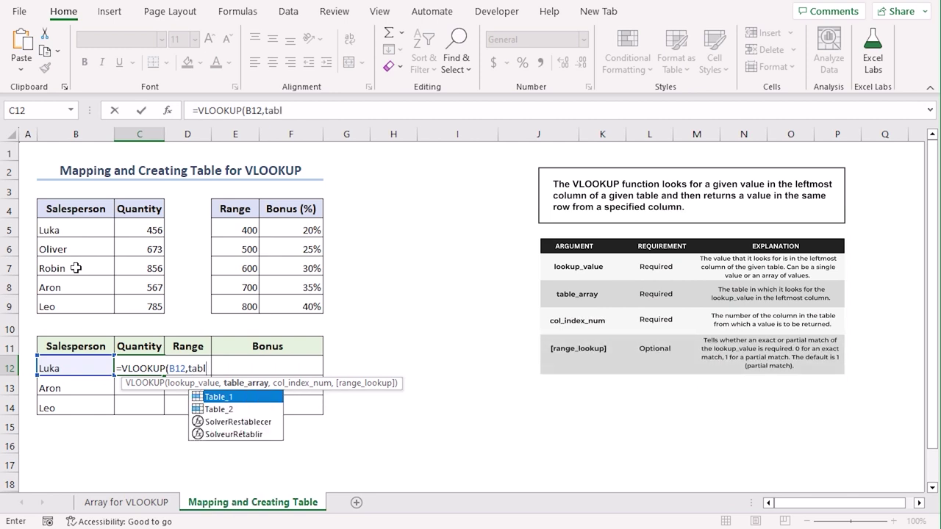
pyautogui.press('Tab')
pyautogui.write(',2,0')
pyautogui.press('Return')
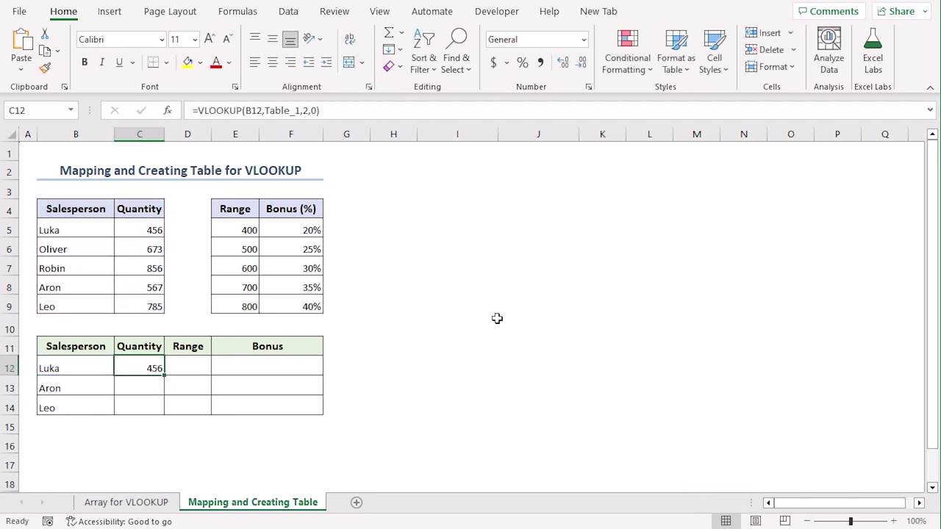
pyautogui.click(258, 110)
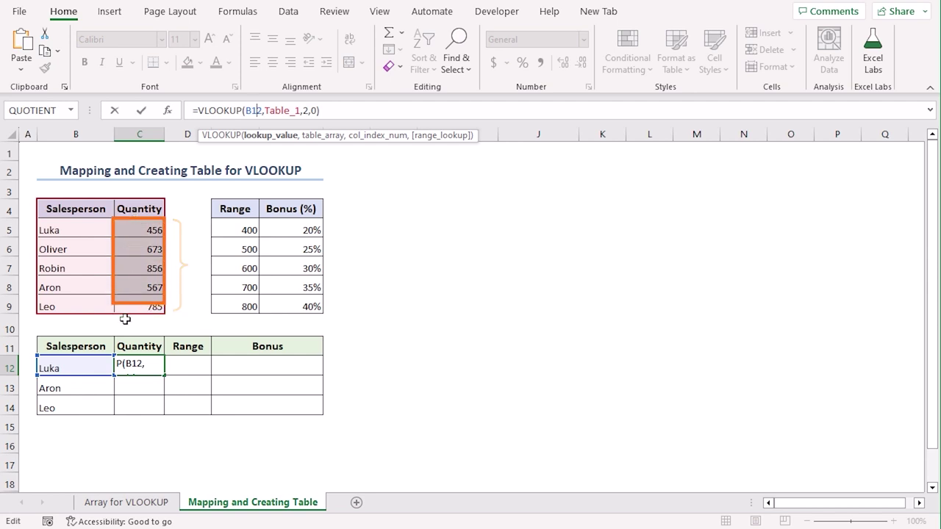
pyautogui.write(')')
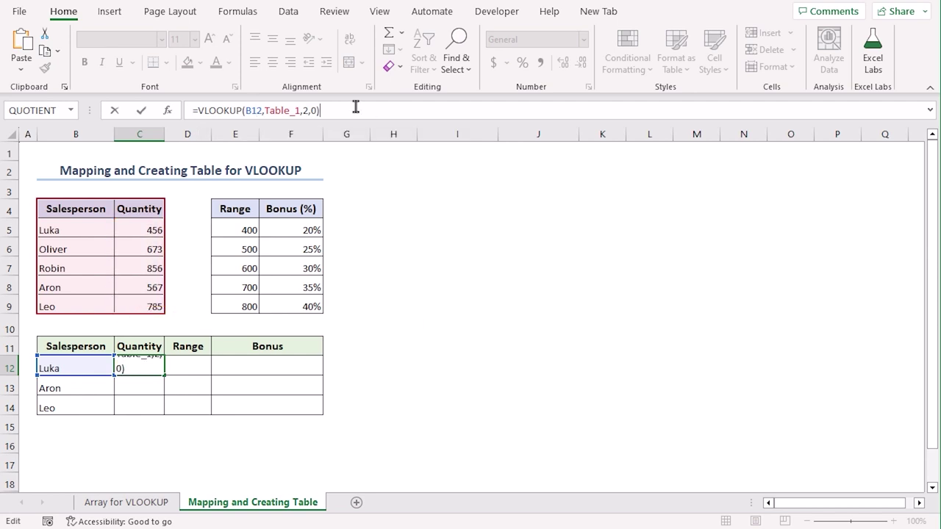
pyautogui.press('Return')
pyautogui.click(190, 361)
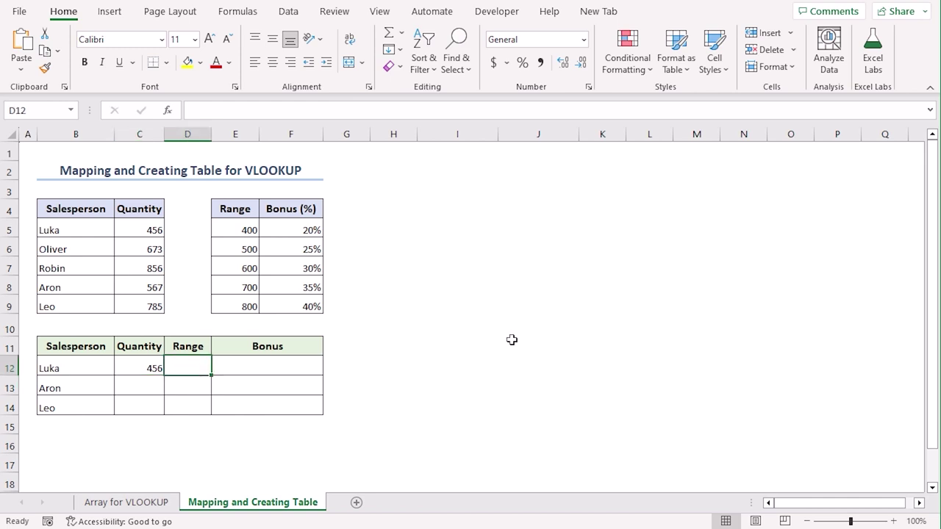
# Enter the approximate-match formula =VLOOKUP(C12,Table_2,2,1) in D12, returning a range of 0.2.
pyautogui.write('=vlook')
pyautogui.press('Tab')
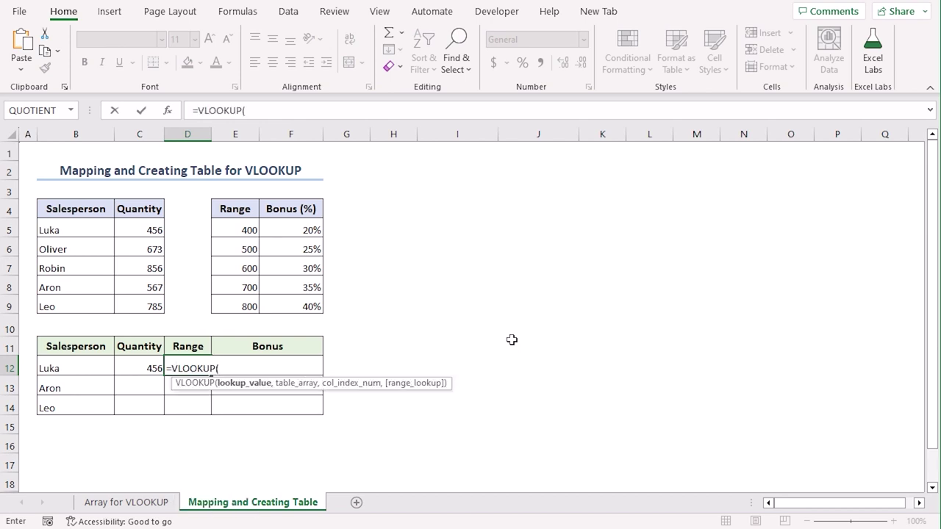
pyautogui.write('C12,Table_2,2,1')
pyautogui.press('Return')
pyautogui.press('Up')
pyautogui.press('F2')
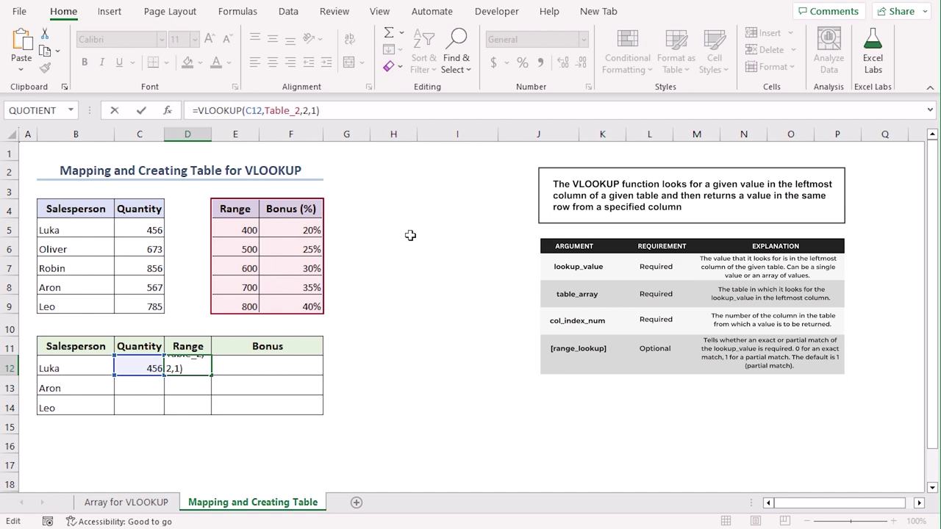
pyautogui.click(255, 110)
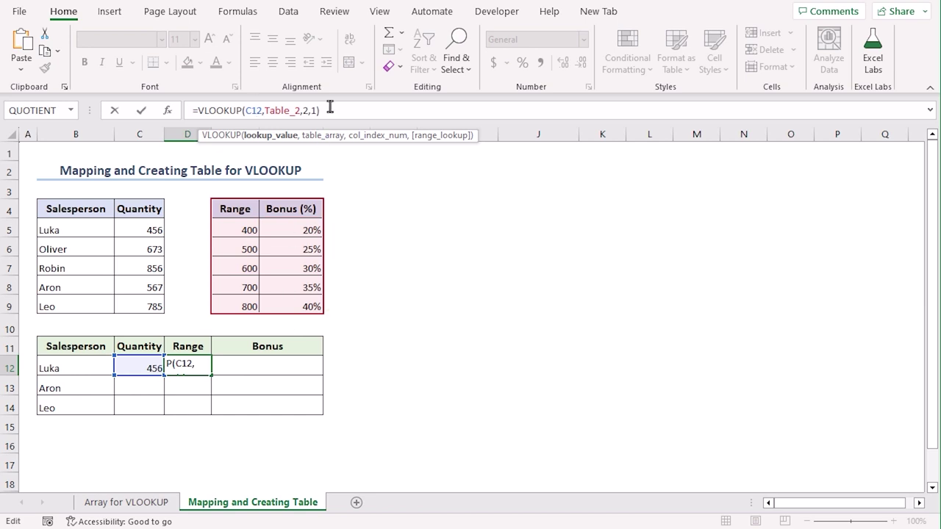
pyautogui.press('Return')
pyautogui.click(309, 365)
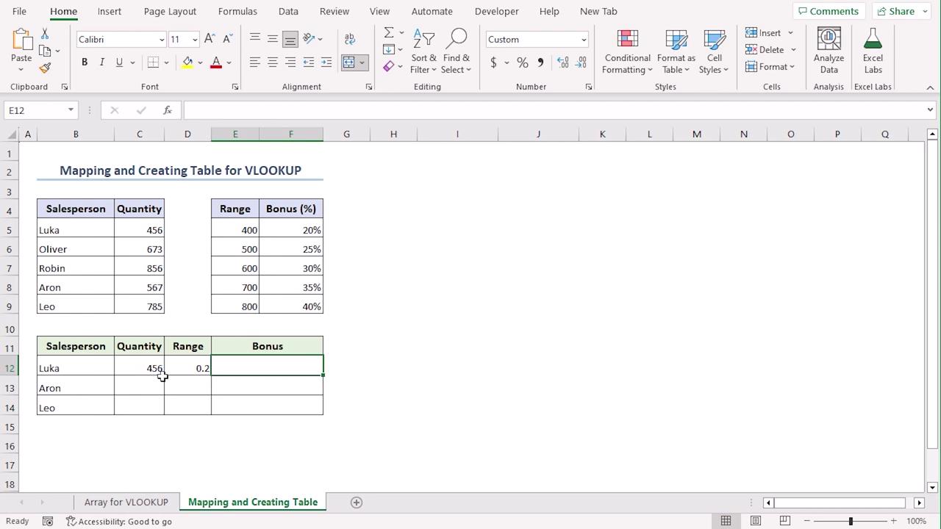
# Enter =C12*D12 in E12 to calculate Luka's bonus.
pyautogui.write('=')
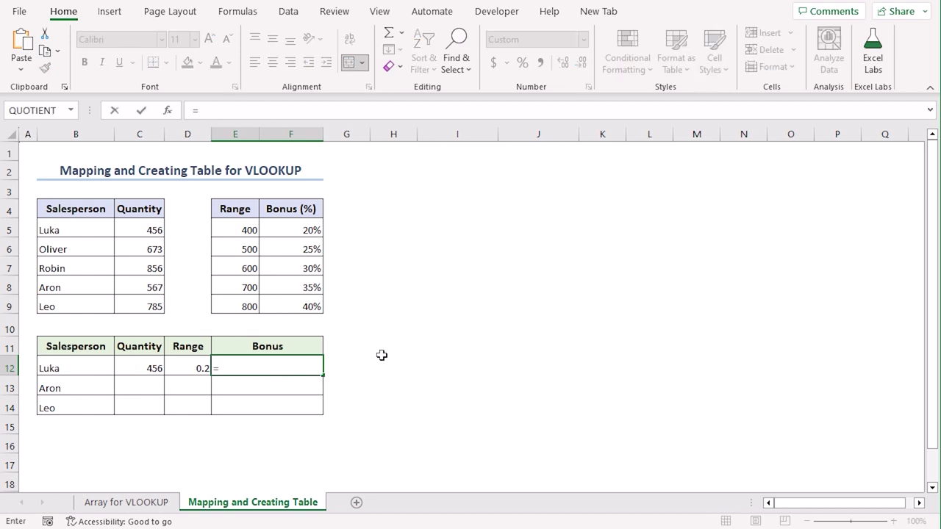
pyautogui.click(143, 367)
pyautogui.write('*')
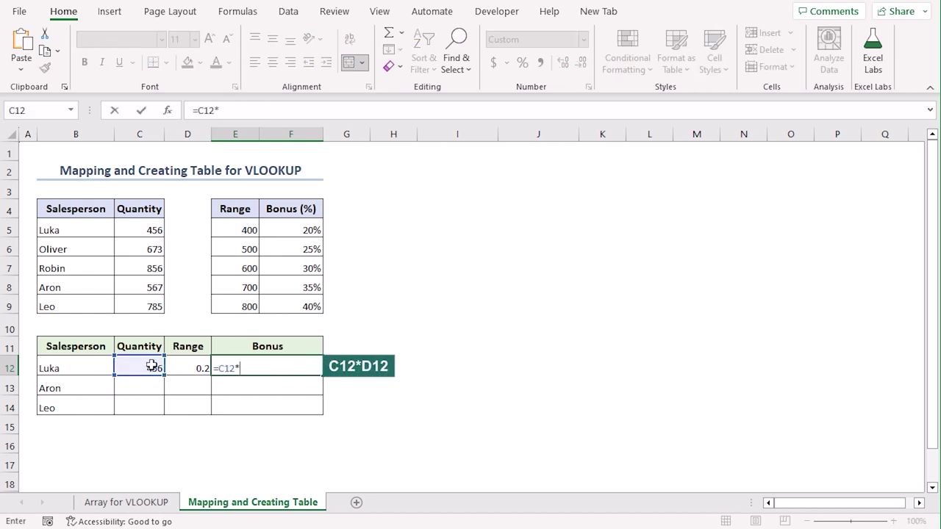
pyautogui.click(188, 367)
pyautogui.press('Return')
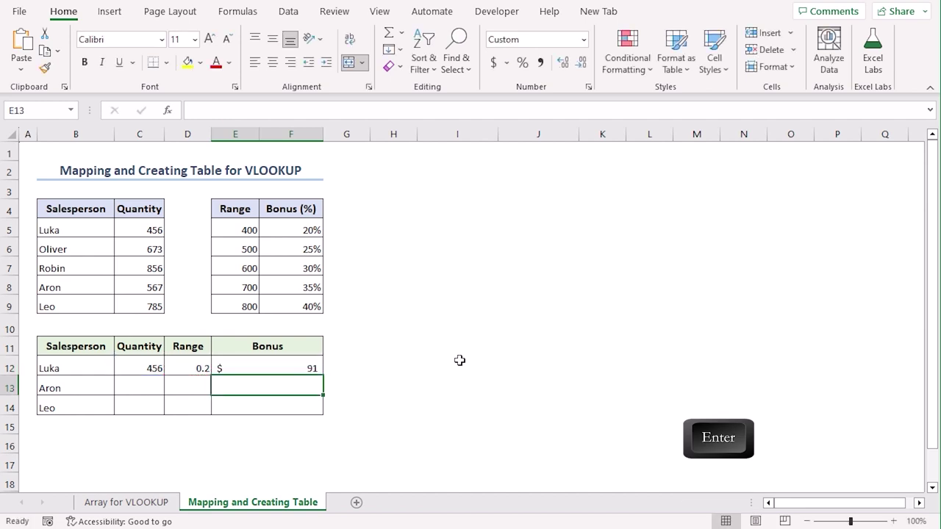
# Fill the Quantity, Range and Bonus formulas down through row 14 for Aron and Leo.
pyautogui.click(159, 371)
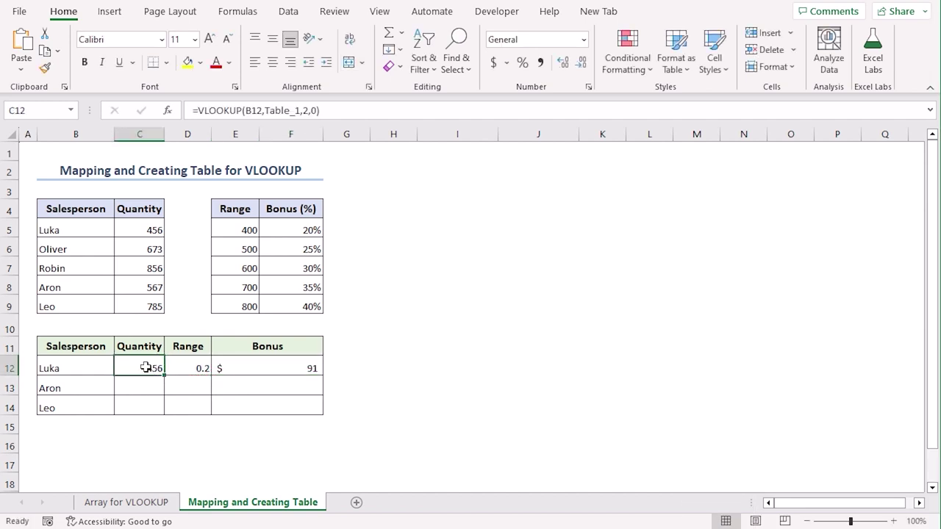
pyautogui.moveTo(165, 377); pyautogui.dragTo(169, 414)
pyautogui.click(196, 368)
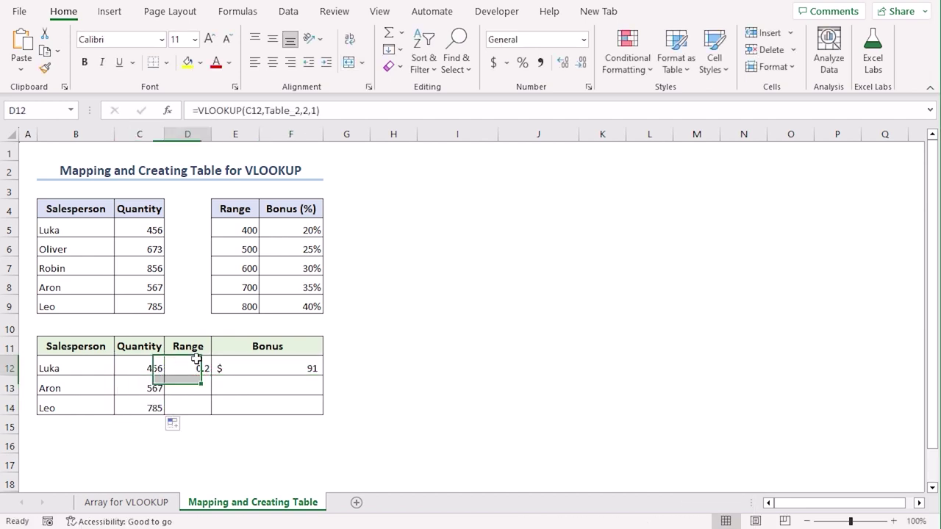
pyautogui.moveTo(210, 375); pyautogui.dragTo(216, 413)
pyautogui.click(309, 369)
pyautogui.moveTo(322, 376); pyautogui.dragTo(325, 413)
pyautogui.click(371, 406)
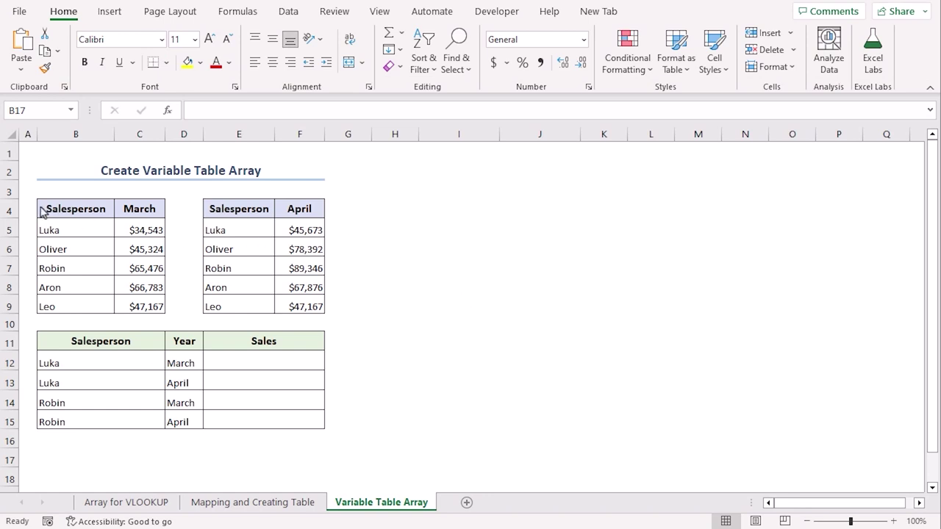
# Name the March sales table B4:C9 'March' via the Name Box.
pyautogui.click(65, 213)
pyautogui.moveTo(68, 222); pyautogui.dragTo(143, 303)
pyautogui.click(56, 115)
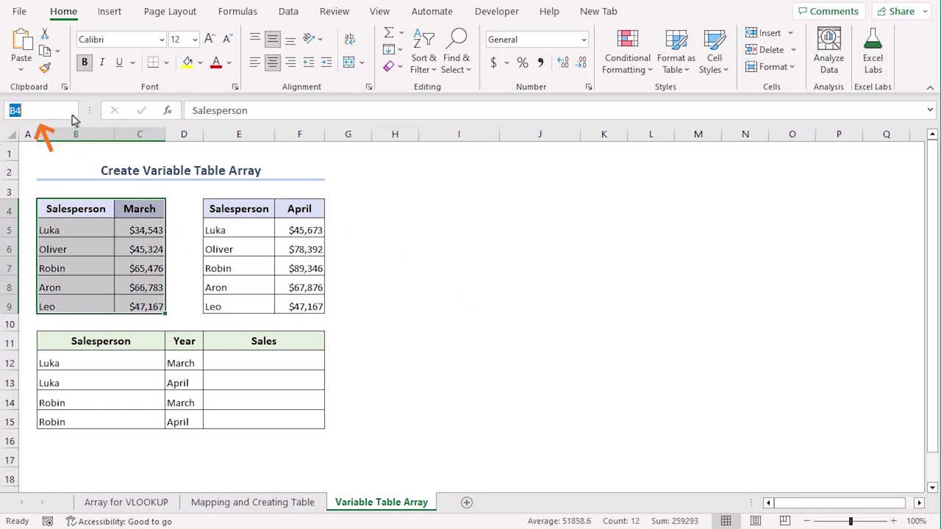
pyautogui.write('March')
pyautogui.press('Return')
# Name the April sales table E4:F9 'April' via the Name Box.
pyautogui.click(253, 211)
pyautogui.moveTo(242, 210); pyautogui.dragTo(300, 305)
pyautogui.click(53, 110)
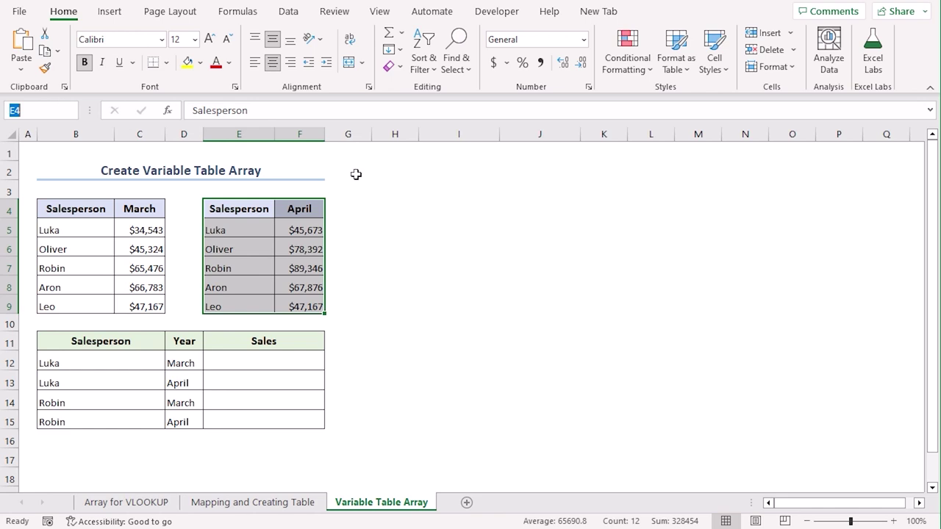
pyautogui.write('April')
pyautogui.press('Return')
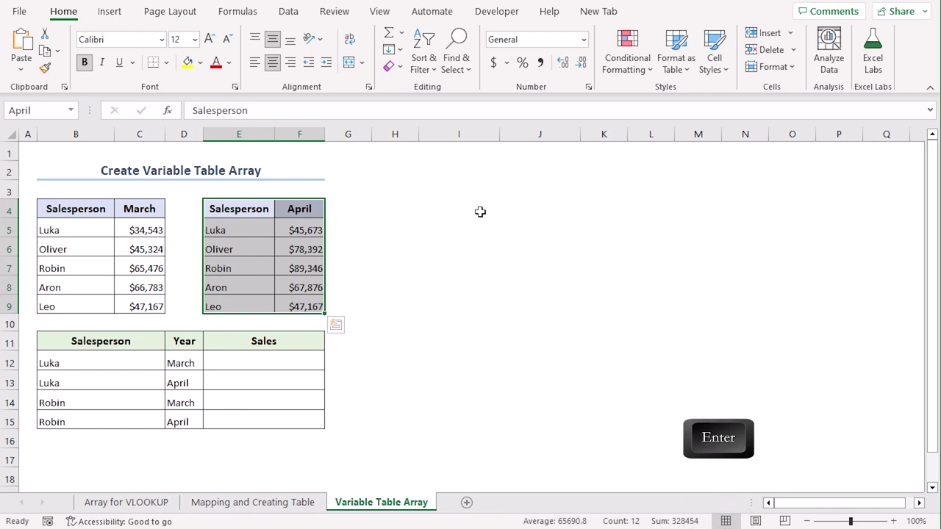
pyautogui.click(540, 284)
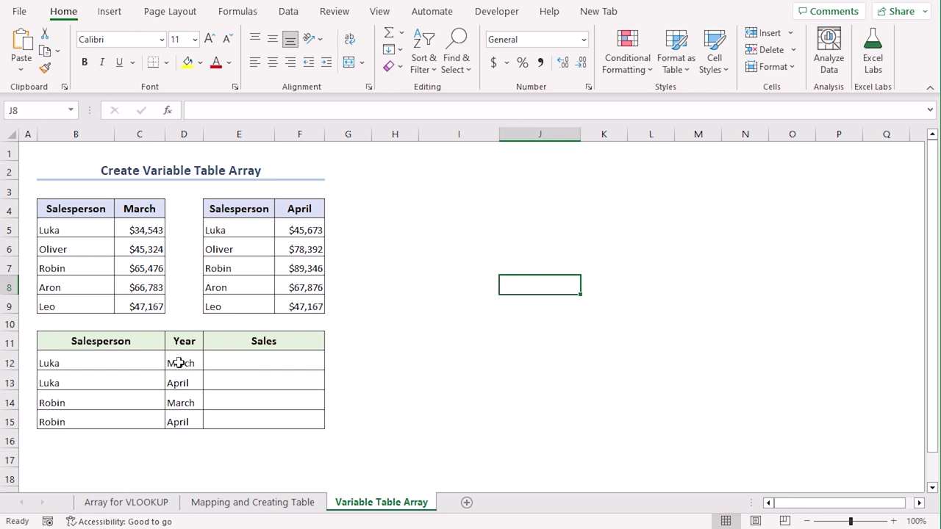
# Enter =VLOOKUP(B12,INDIRECT(D12),2,0) in E12 so the month picks the table, returning $34,543.
pyautogui.click(233, 357)
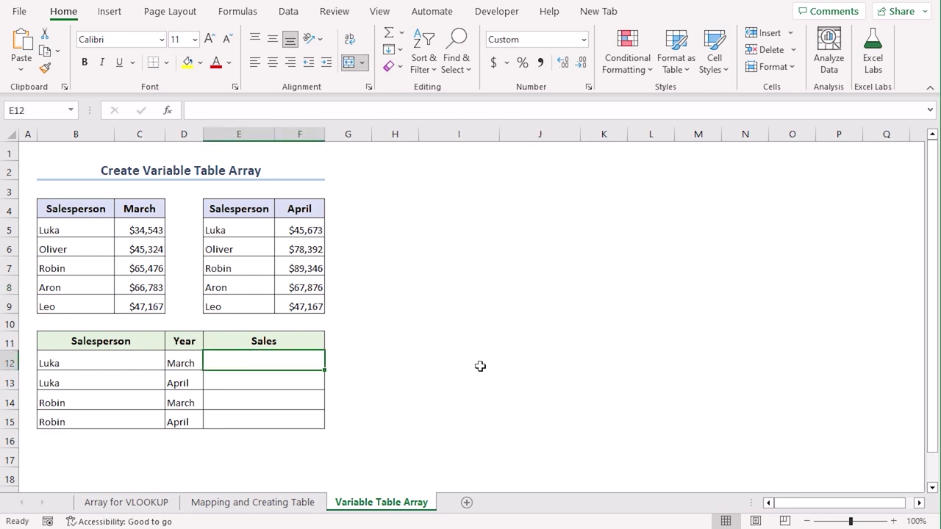
pyautogui.write('=vlookup')
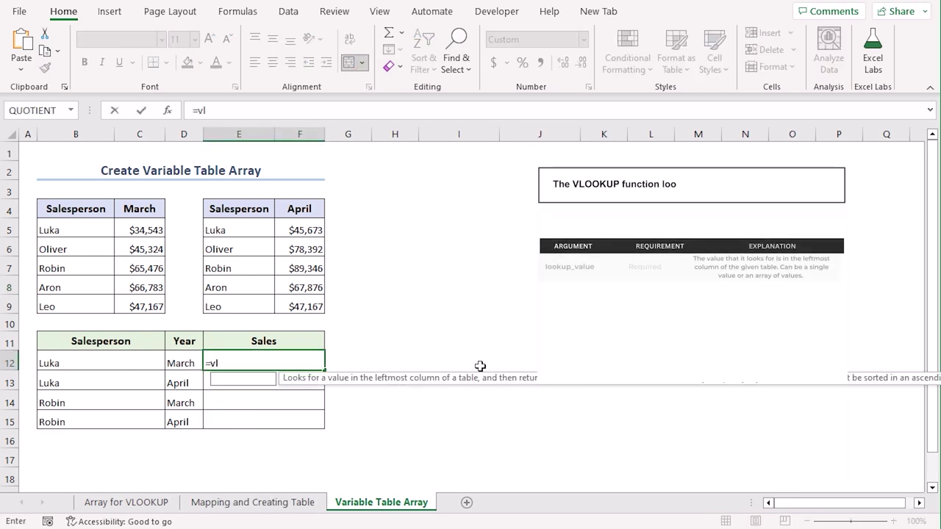
pyautogui.press('Tab')
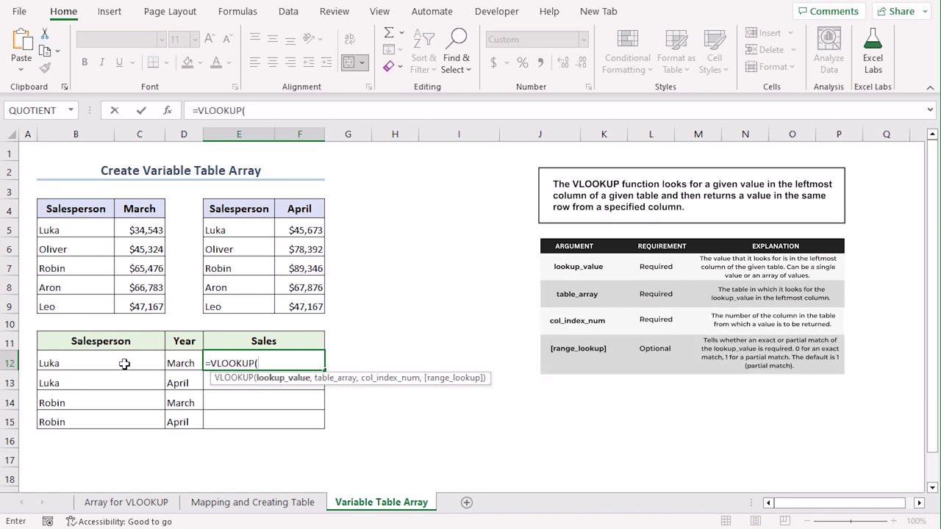
pyautogui.click(125, 364)
pyautogui.write(',')
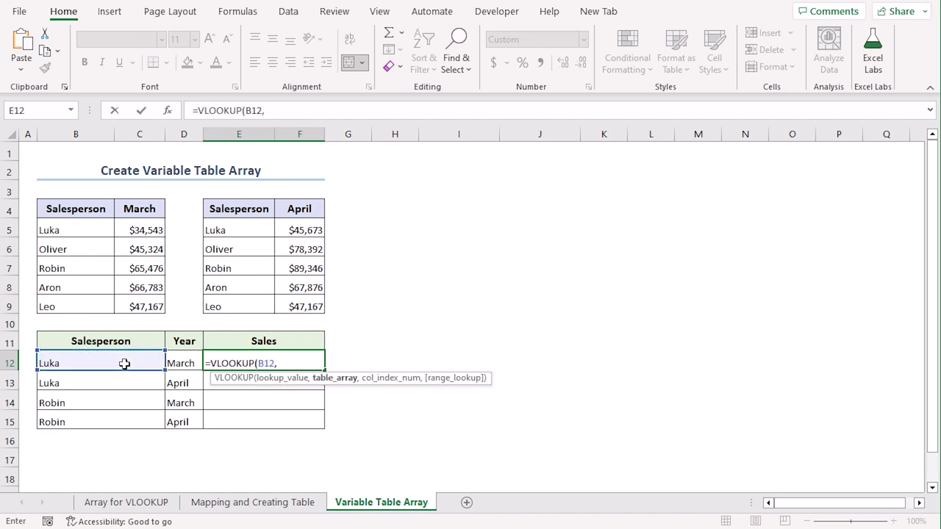
pyautogui.write('indirect')
pyautogui.press('Tab')
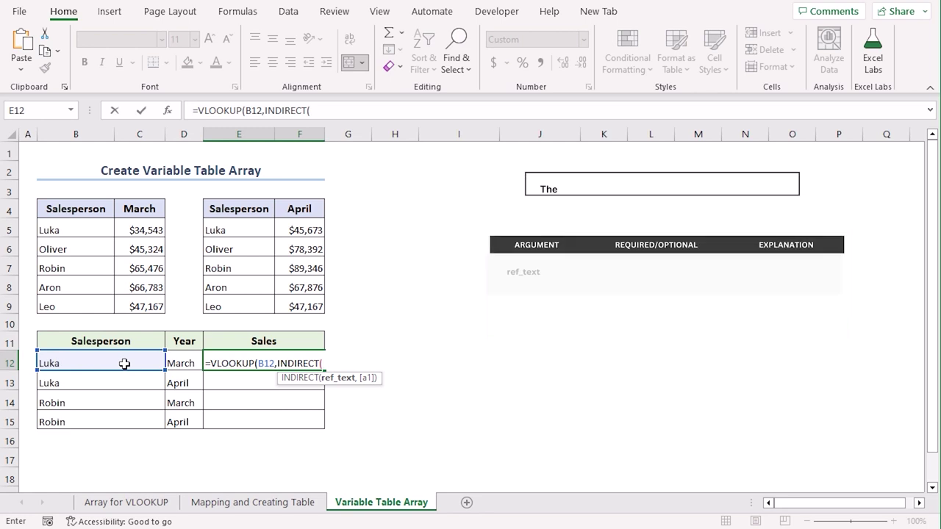
pyautogui.click(185, 359)
pyautogui.write('),')
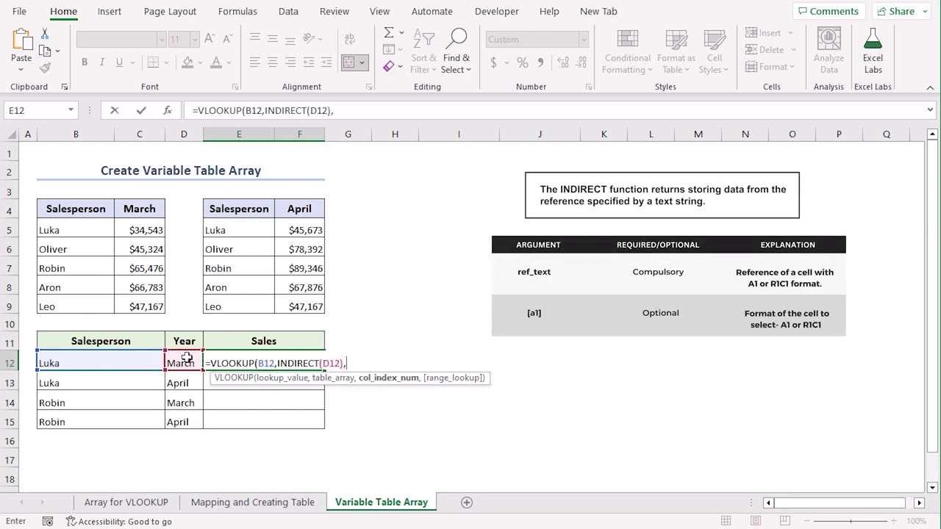
pyautogui.write('2,')
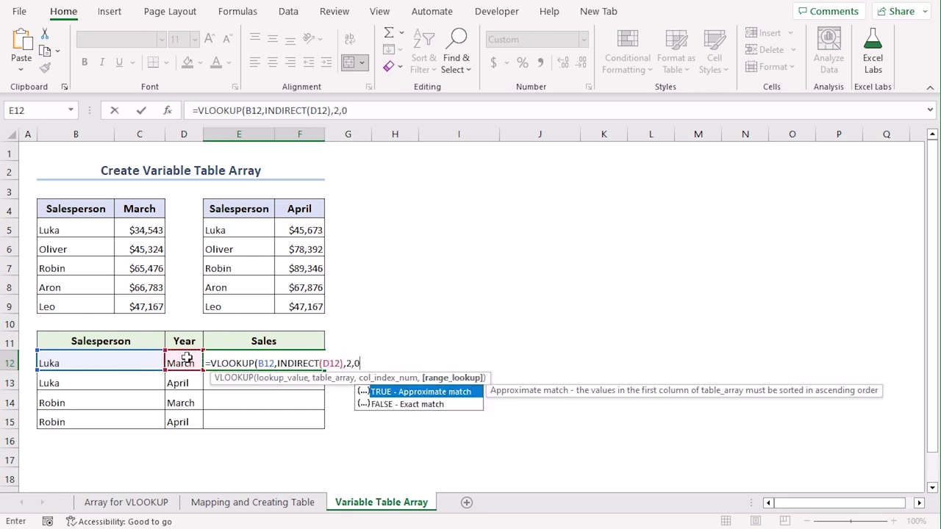
pyautogui.write('0')
pyautogui.press('Return')
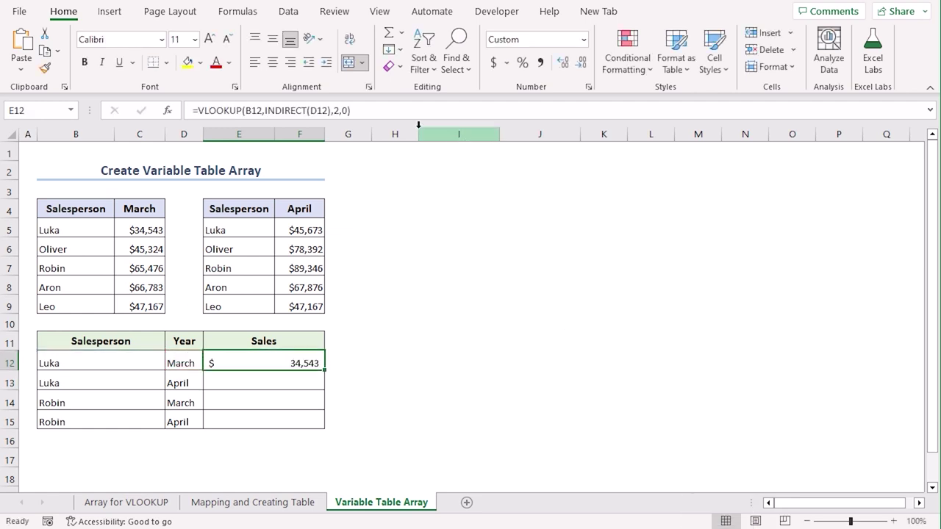
pyautogui.click(361, 110)
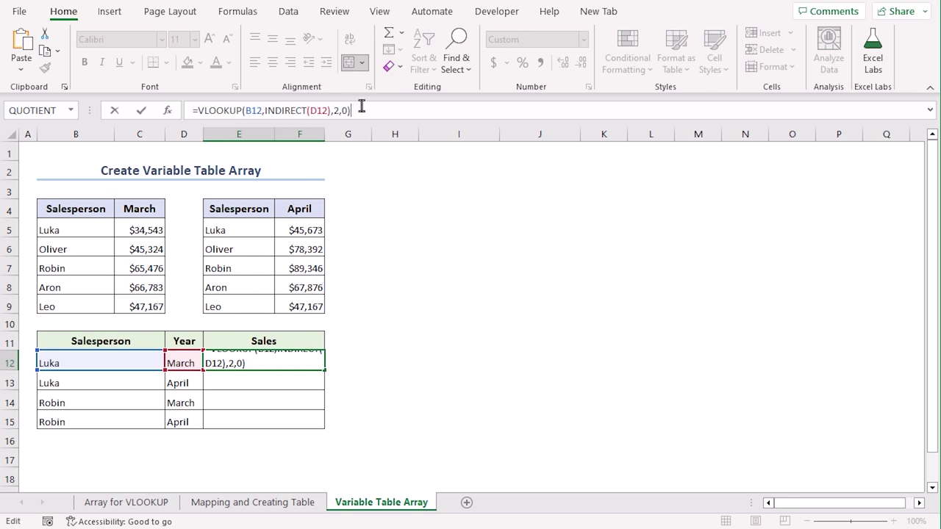
pyautogui.press('Return')
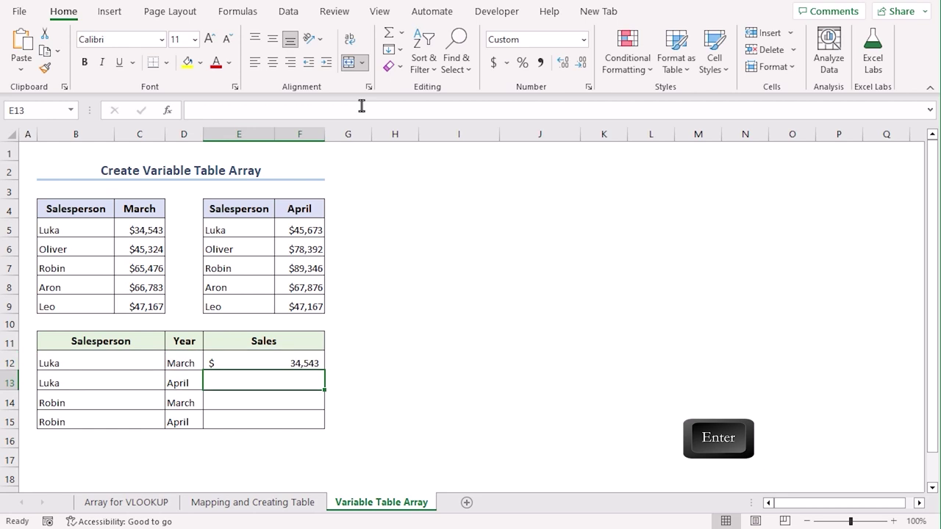
# Fill the INDIRECT sales formula down to E15, returning $45,673, $65,476 and $89,346.
pyautogui.click(278, 363)
pyautogui.moveTo(324, 369); pyautogui.dragTo(318, 427)
pyautogui.click(395, 380)
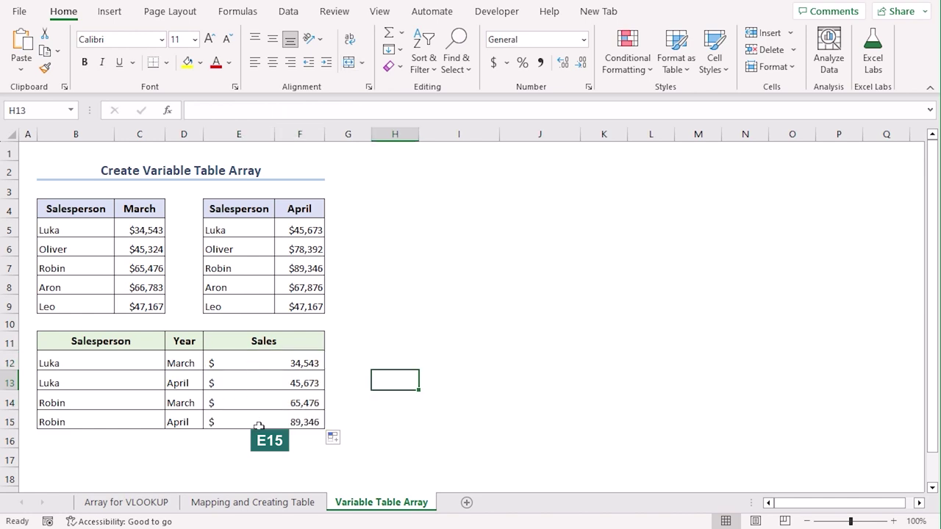
# Verify Robin's row-14 result against the month in D14 and the March source value.
pyautogui.click(65, 402)
pyautogui.click(184, 404)
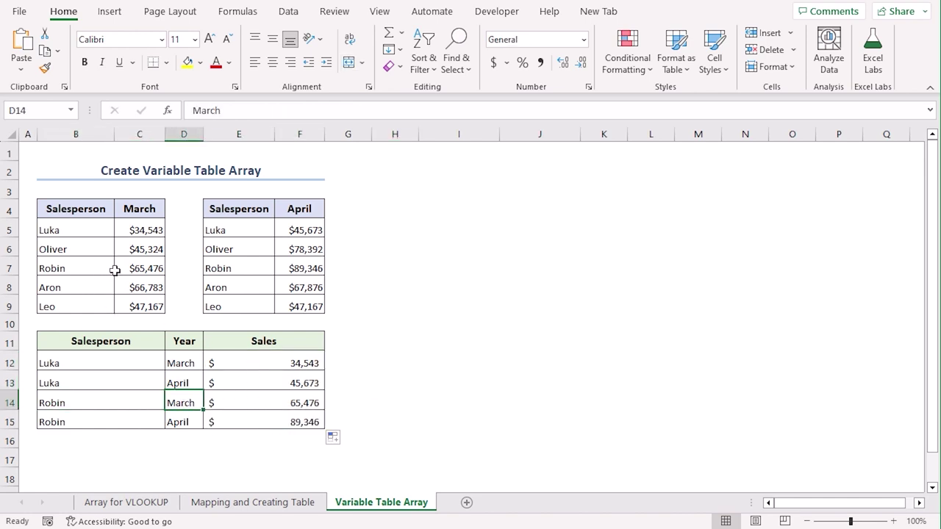
pyautogui.click(117, 270)
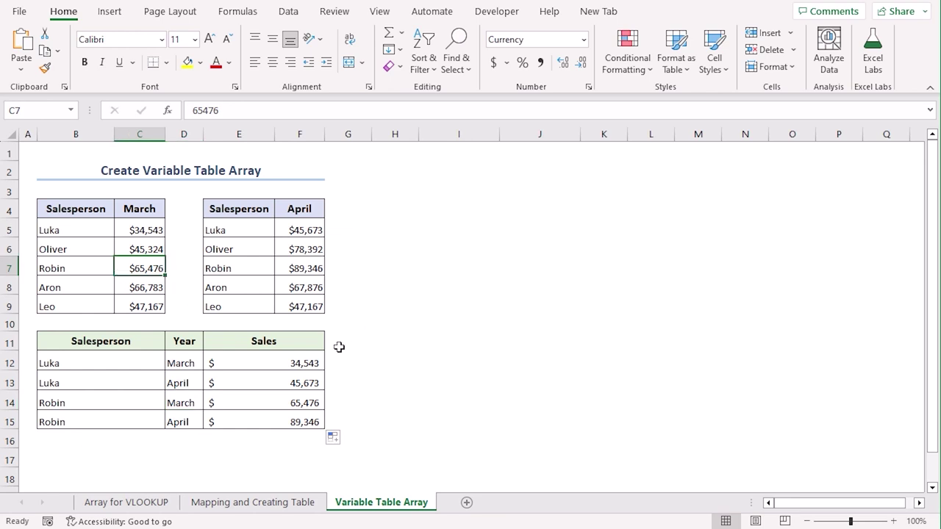
pyautogui.click(295, 403)
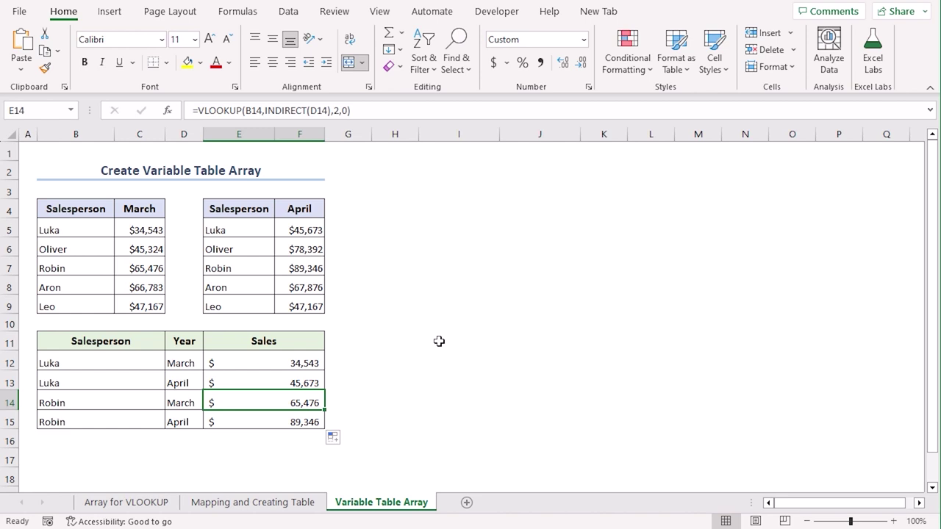